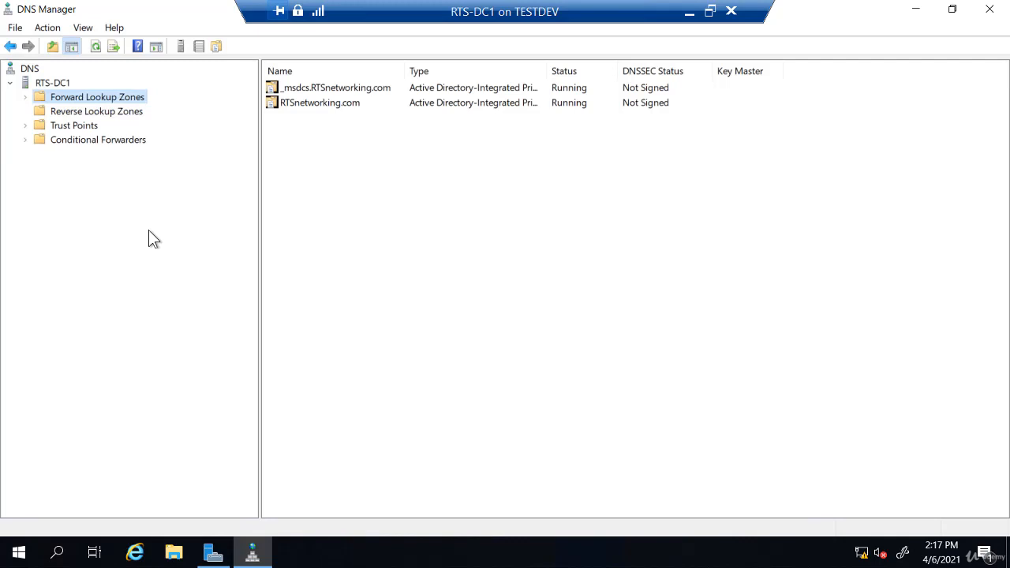
Step: Start a new IPv4 reverse lookup zone as an Active Directory-stored primary zone replicated to all DNS servers in the RTSnetworking.com domain
left_click(116, 117)
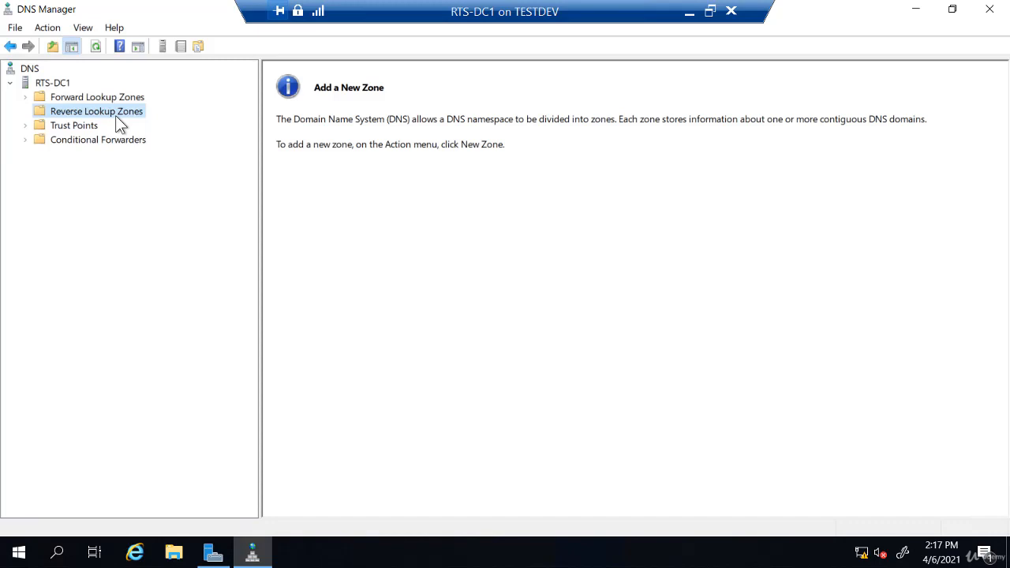
right_click(117, 125)
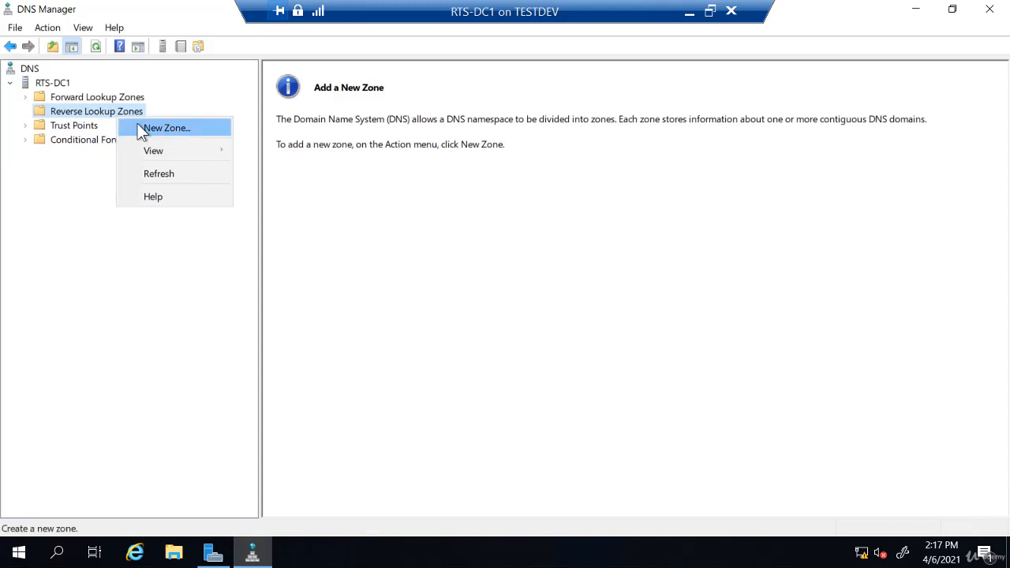
left_click(148, 130)
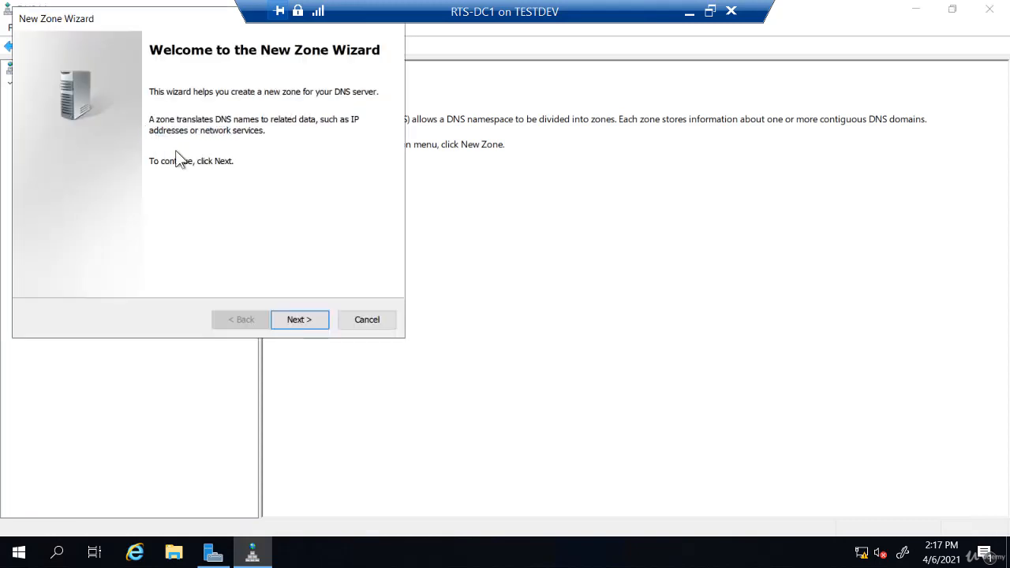
left_click(293, 322)
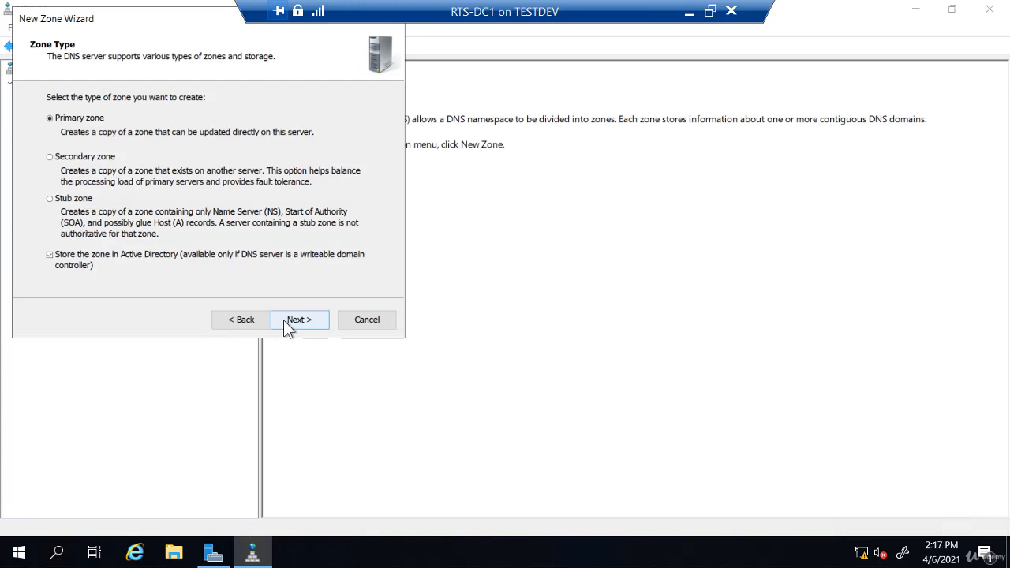
left_click(283, 319)
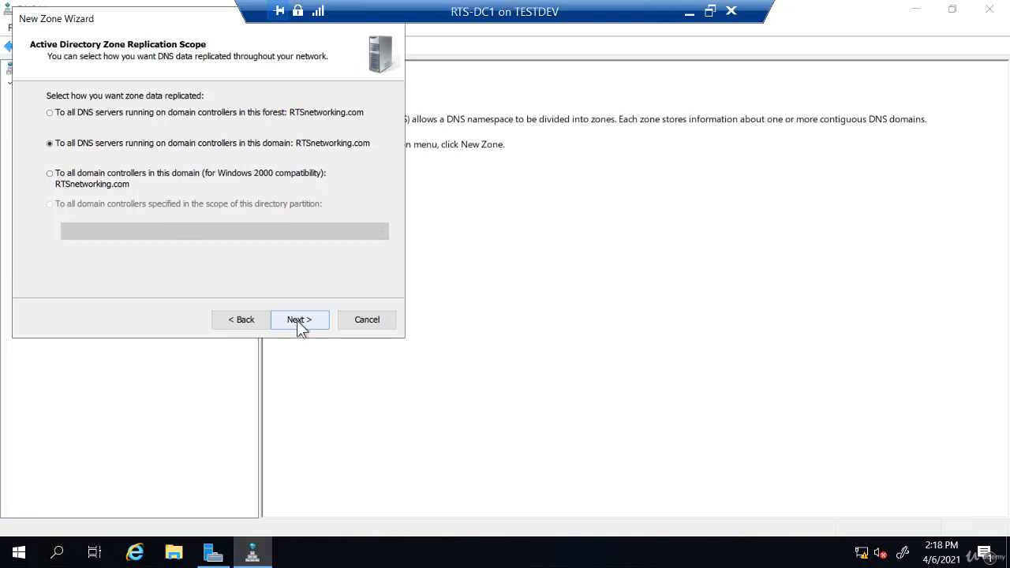
left_click(296, 320)
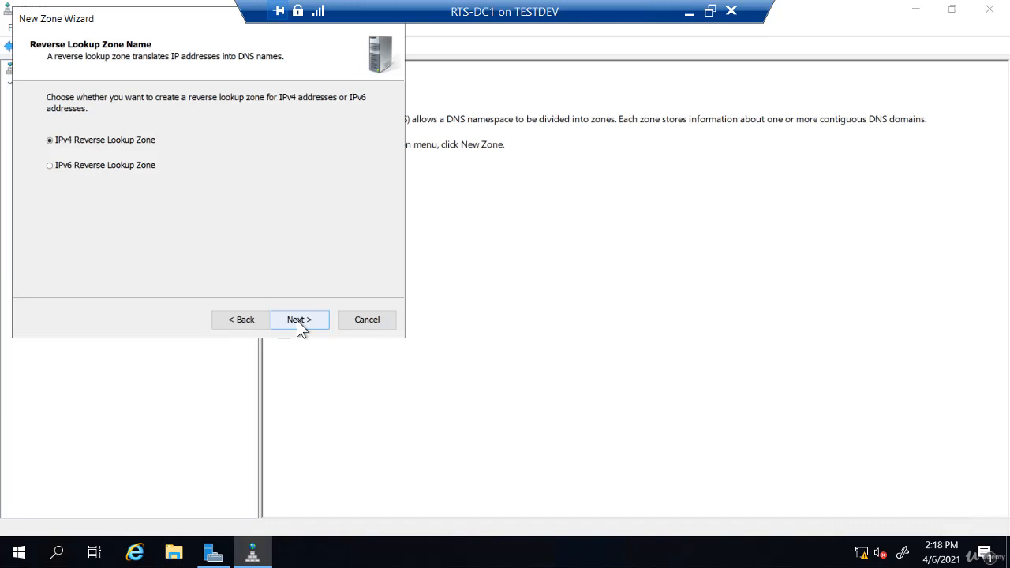
left_click(296, 320)
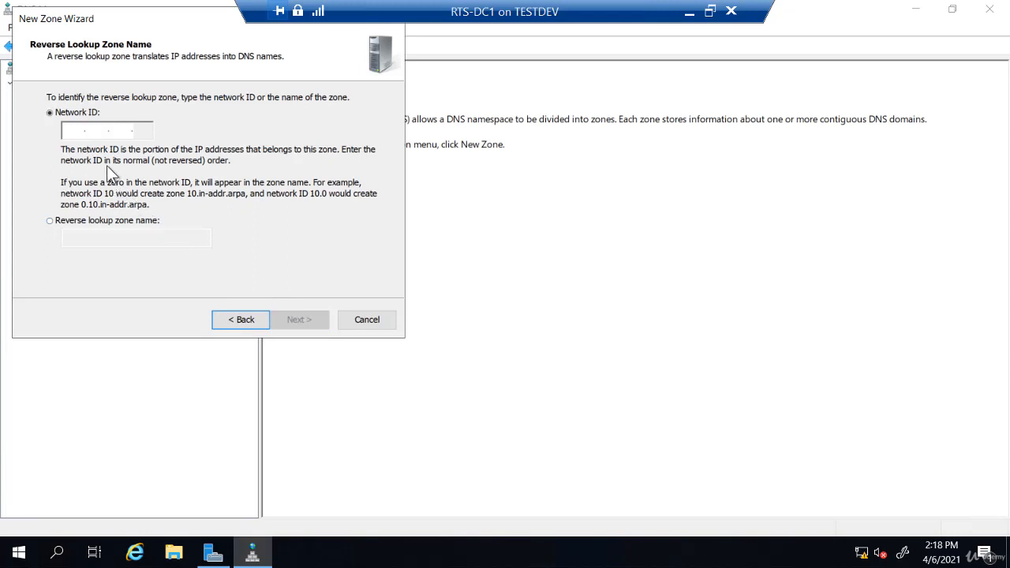
Step: Set the reverse zone's network ID to 192.168.1, allow only secure dynamic updates, and finish creating the zone
left_click(76, 132)
type("192.18. .")
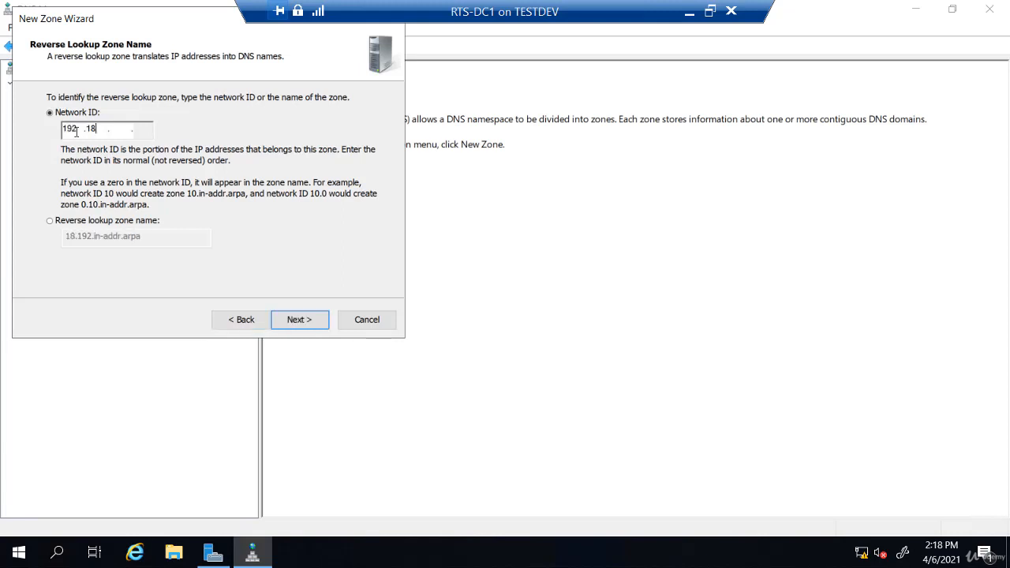
key("BackSpace")
type("68.1")
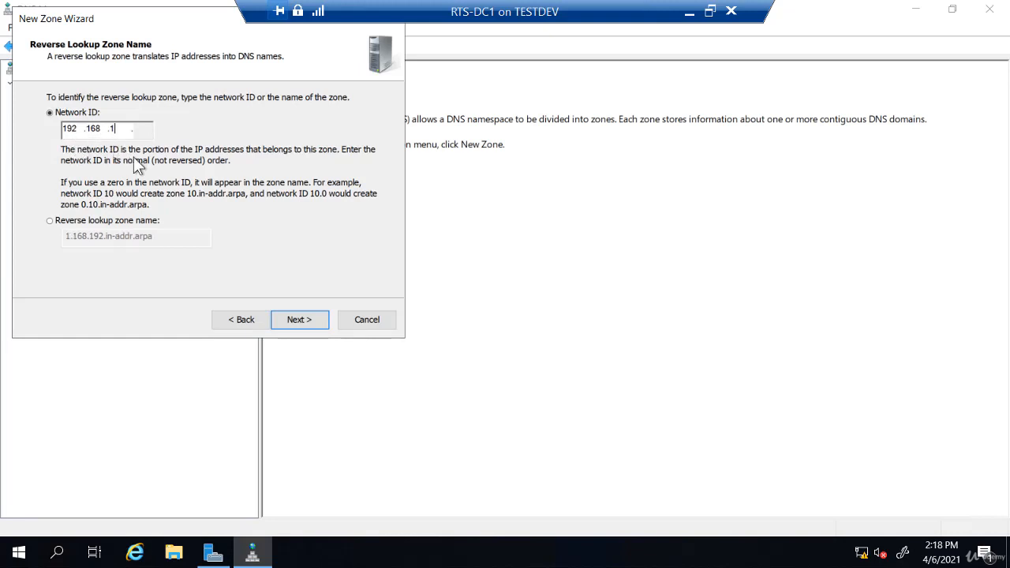
left_click(299, 319)
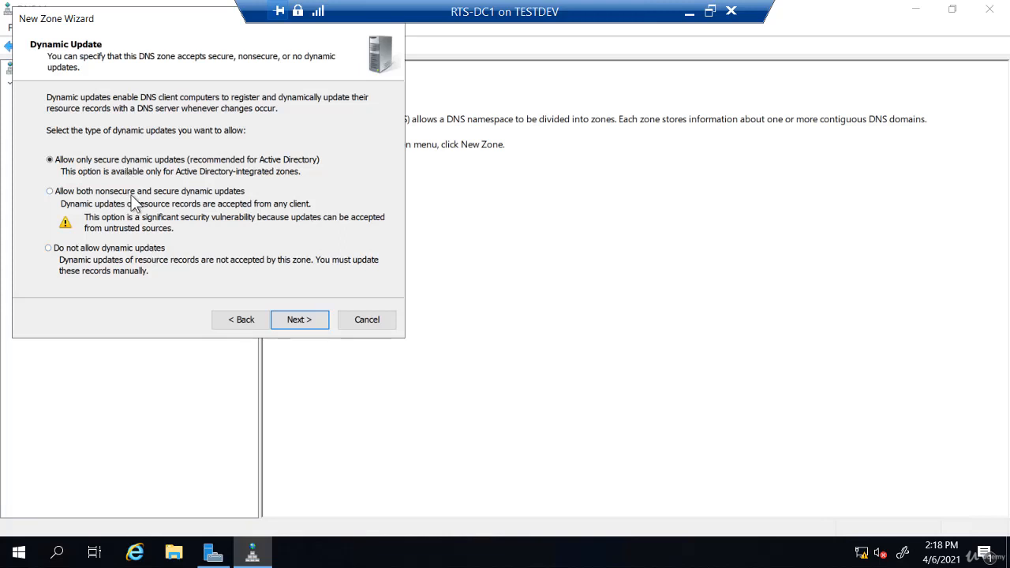
left_click(303, 323)
left_click(300, 319)
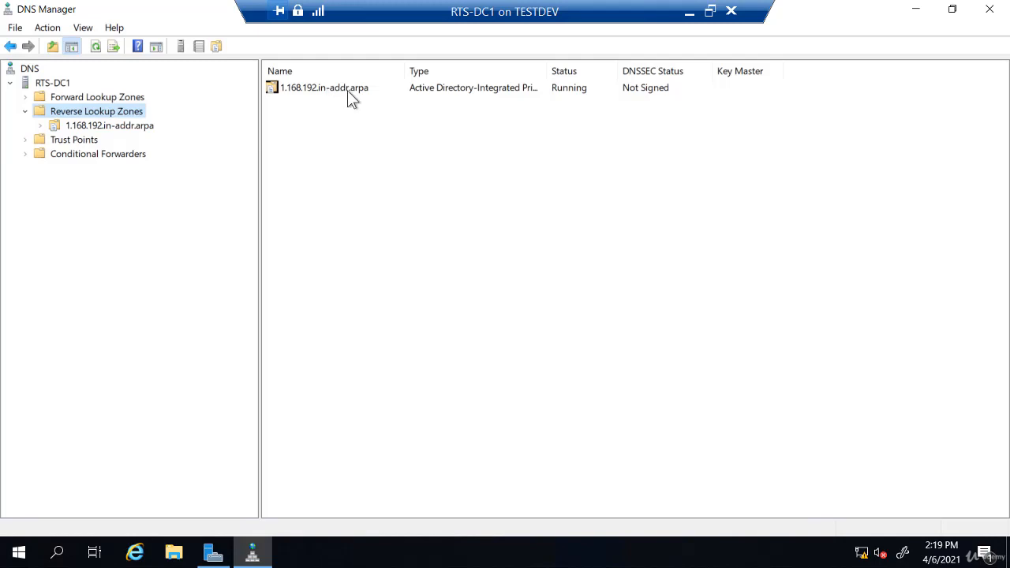
Step: Add a pointer (PTR) record to the 1.168.192.in-addr.arpa zone, using the RTS-SVR1 host record from the RTSnetworking.com forward zone
double_click(326, 88)
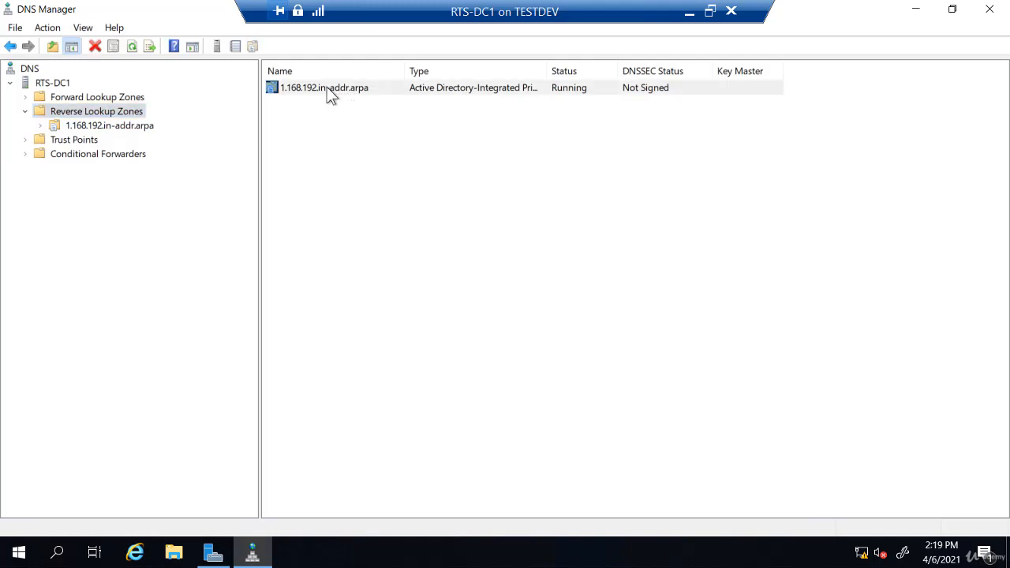
right_click(323, 137)
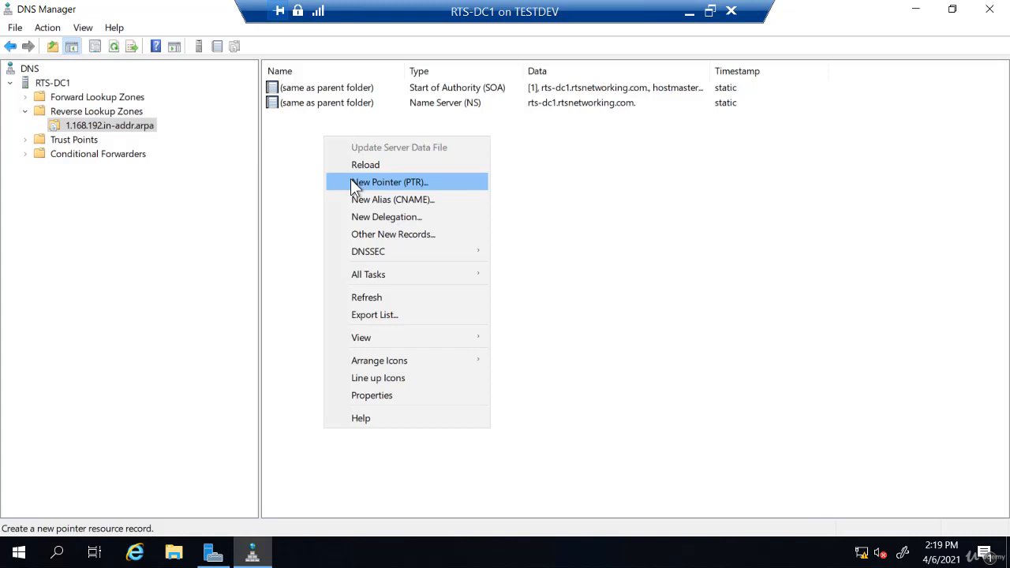
left_click(354, 183)
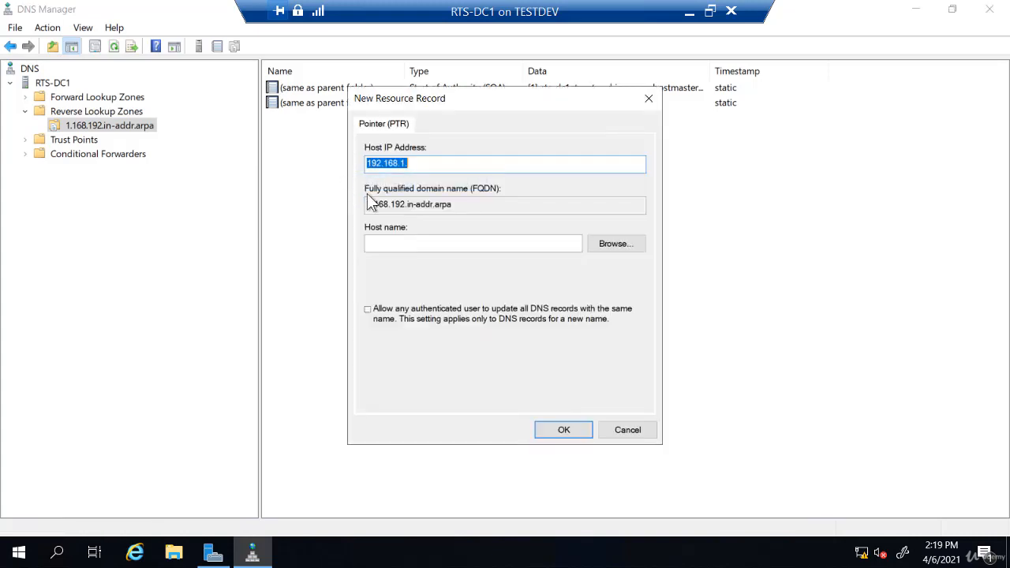
left_click(608, 246)
double_click(407, 220)
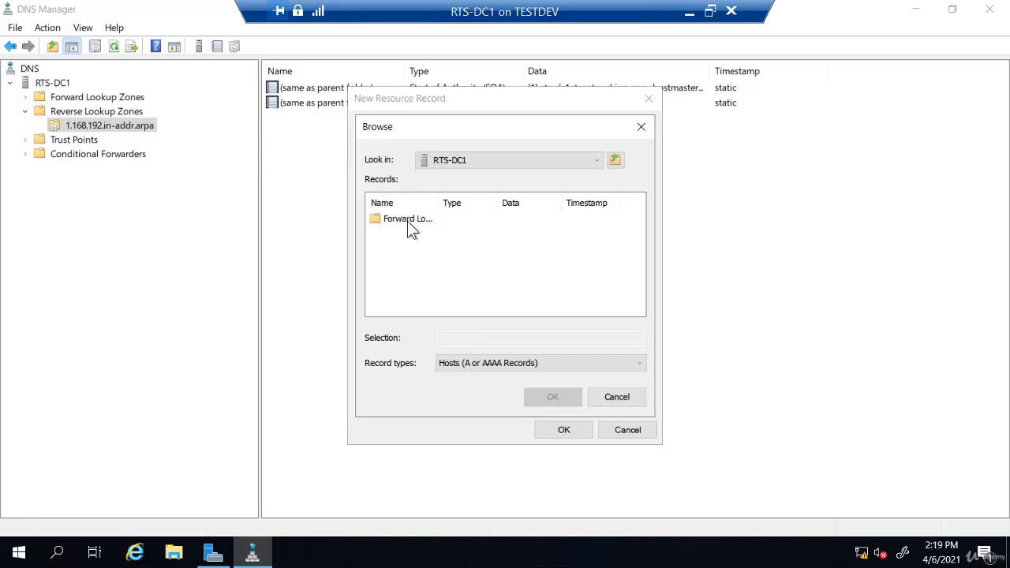
double_click(407, 220)
double_click(407, 232)
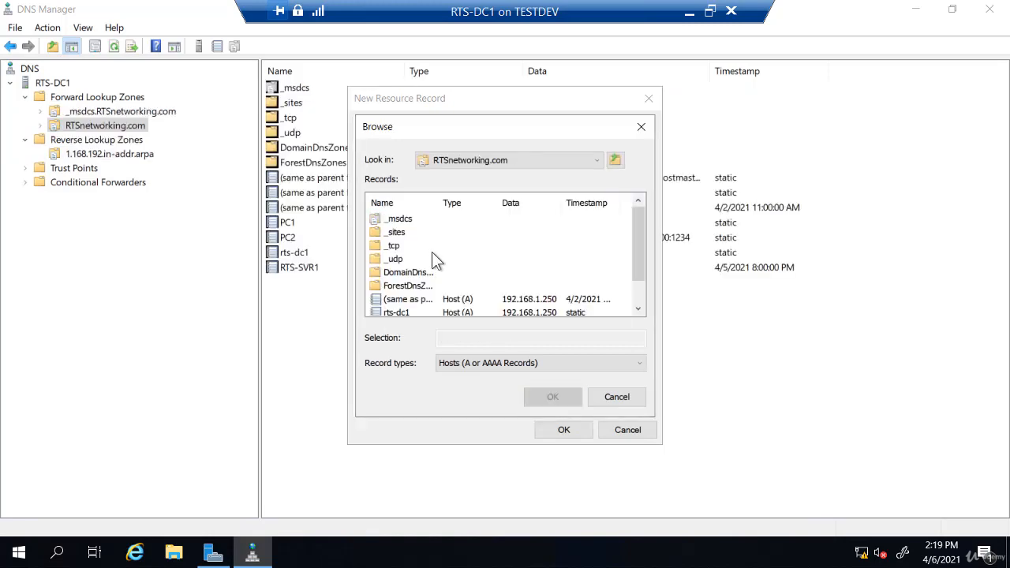
scroll(430, 281, "down", 1)
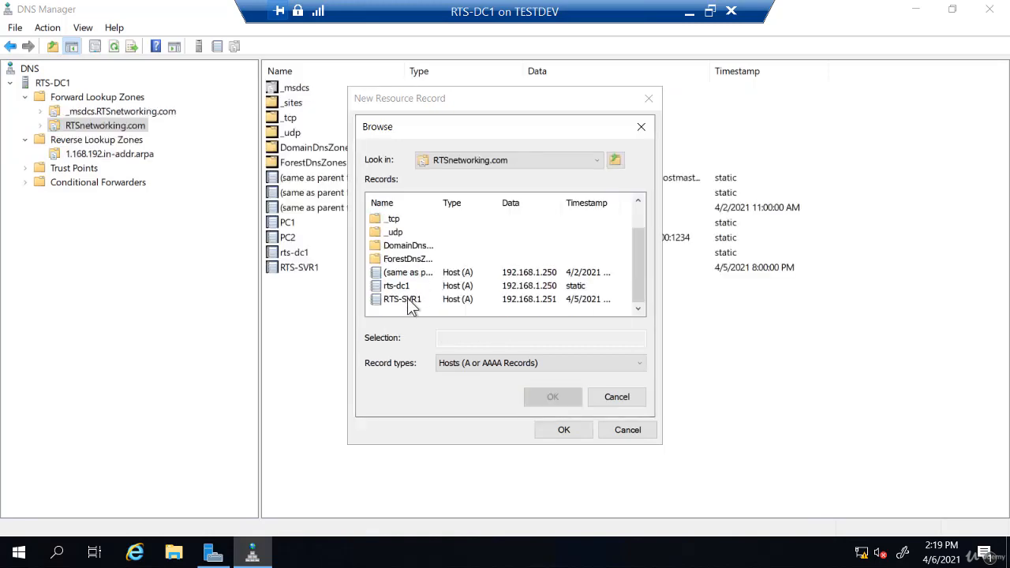
double_click(404, 299)
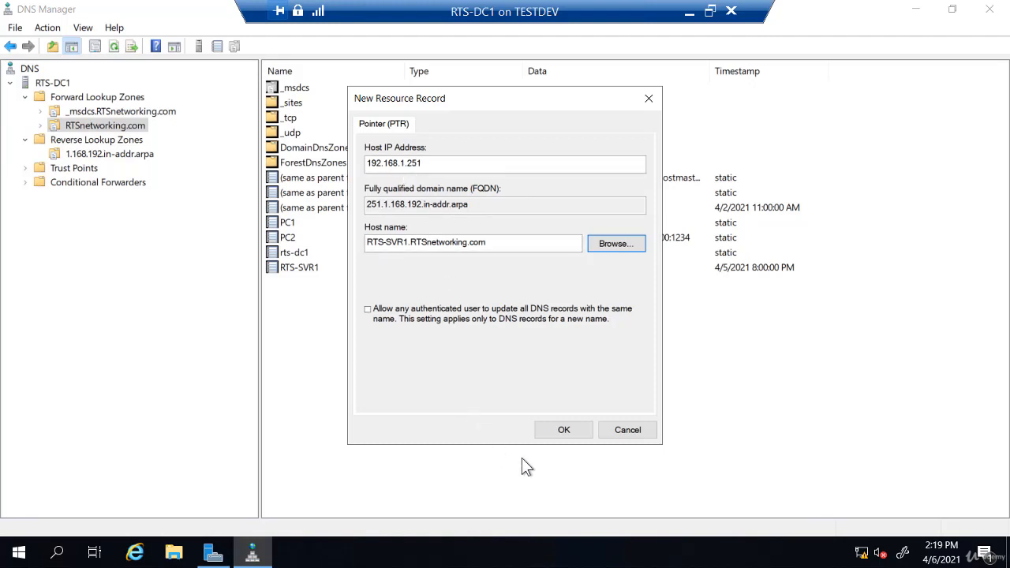
left_click(560, 430)
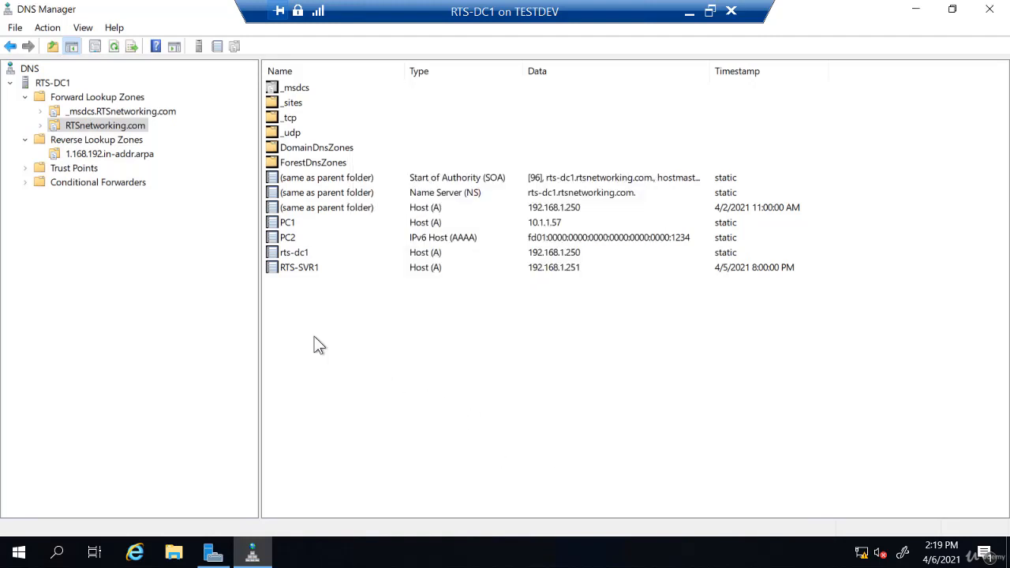
Step: Compare the pointer record in the 1.168.192.in-addr.arpa zone with the RTS-SVR1 host record in the RTSnetworking.com zone
left_click(106, 154)
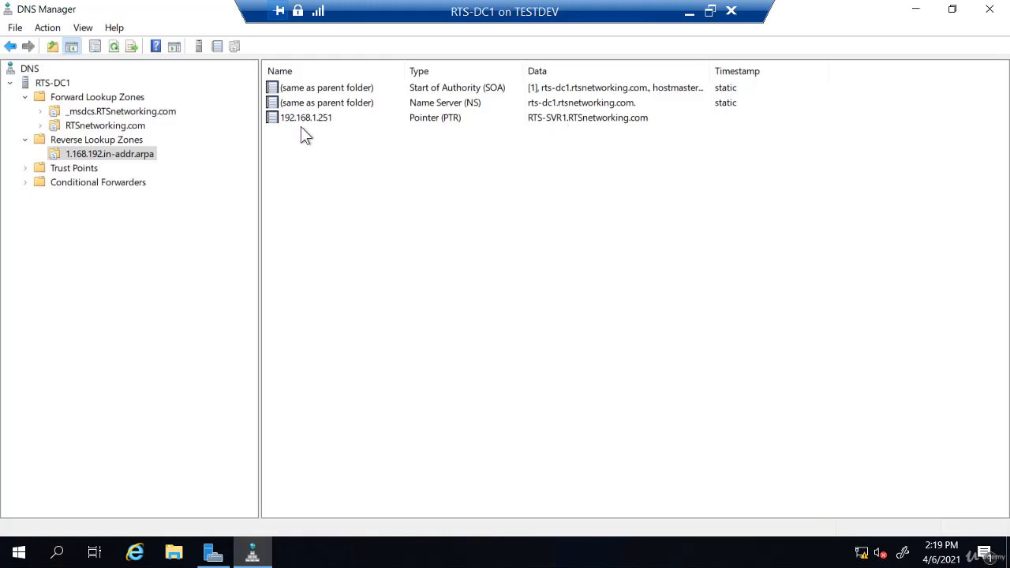
left_click(140, 129)
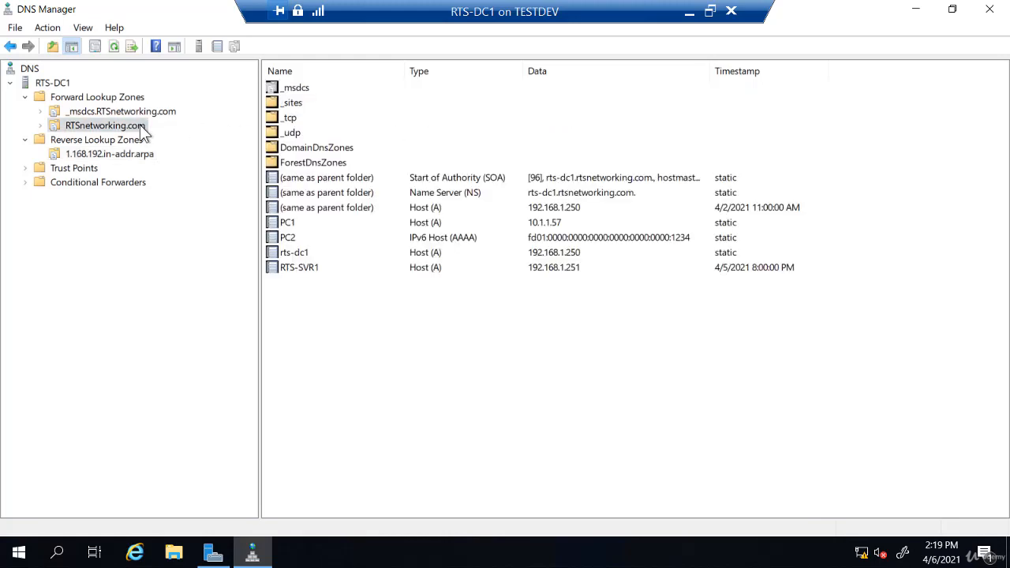
left_click(296, 272)
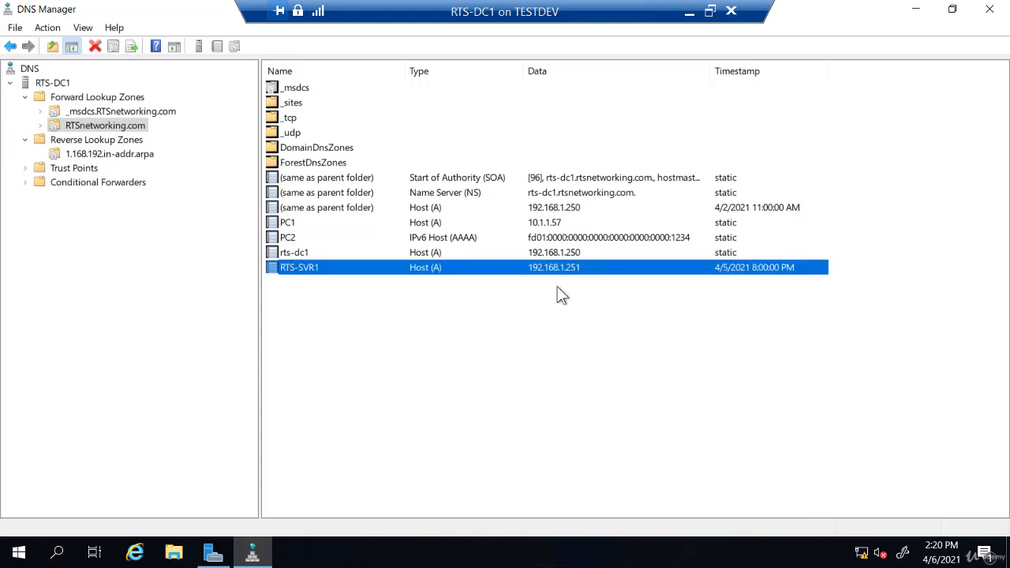
left_click(128, 163)
left_click(126, 156)
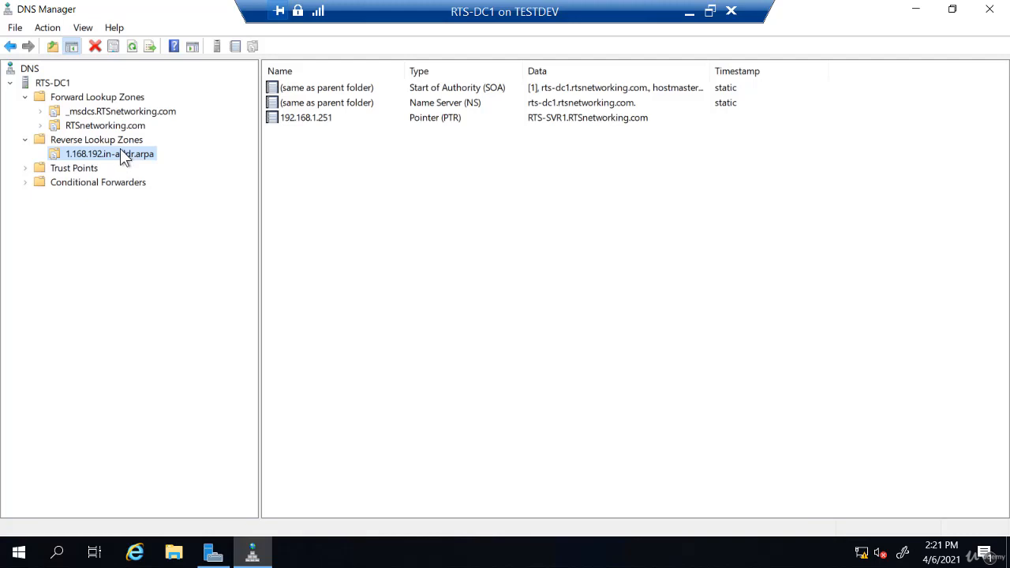
Step: Begin a second IPv4 reverse lookup zone, again an Active Directory-stored primary zone replicated to all DNS servers in the domain
right_click(120, 142)
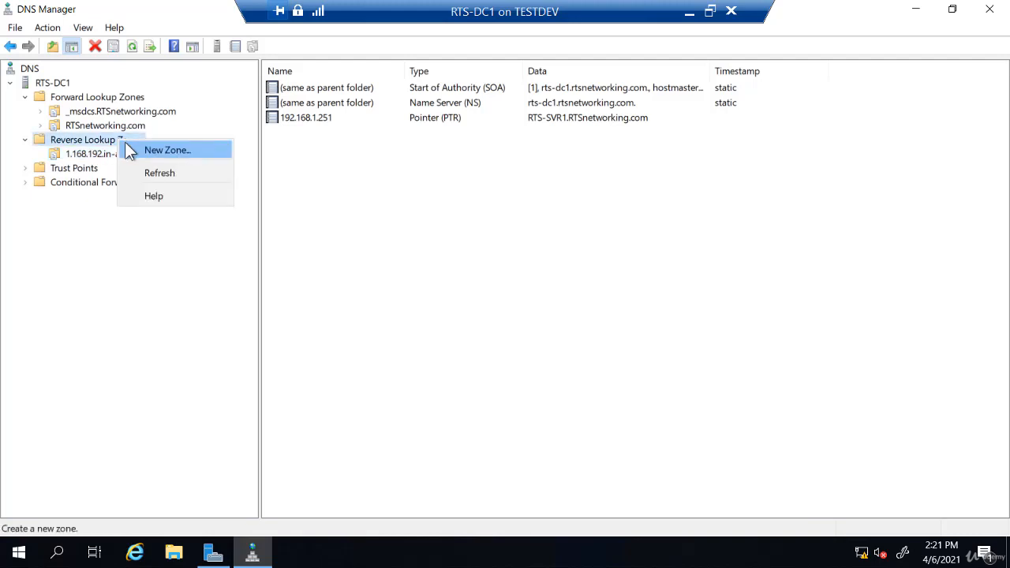
left_click(144, 151)
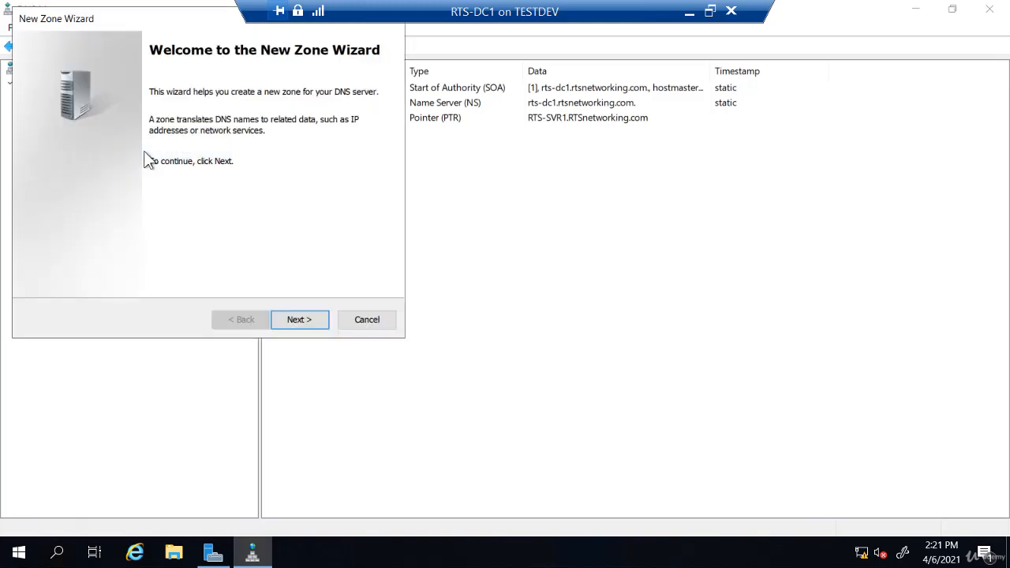
left_click(294, 317)
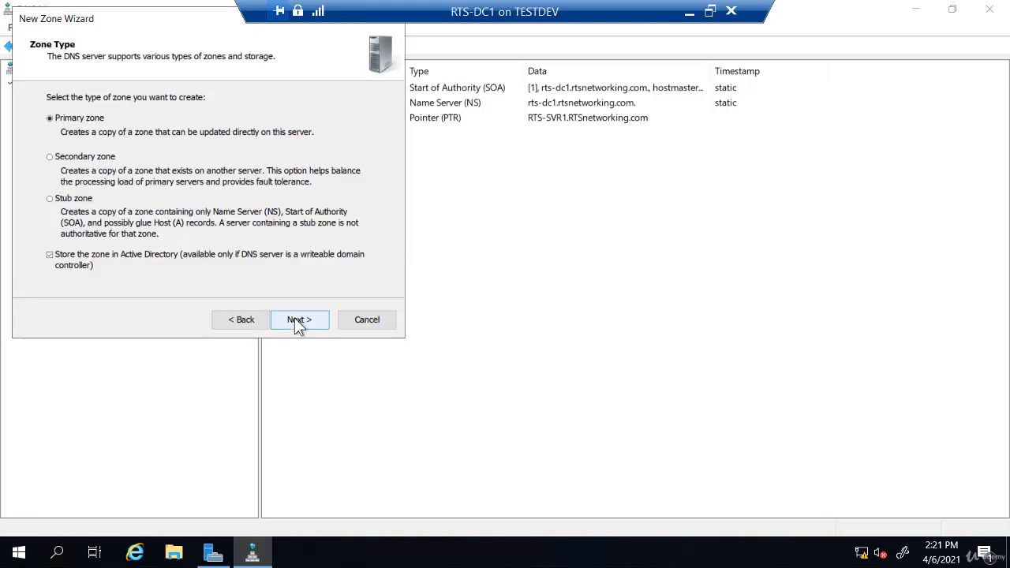
left_click(295, 317)
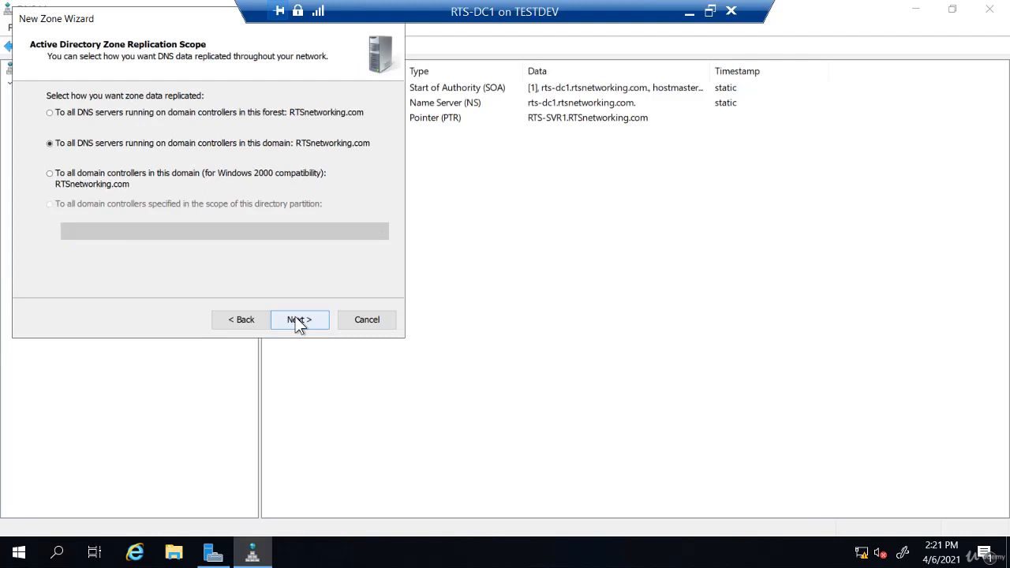
left_click(295, 317)
left_click(295, 316)
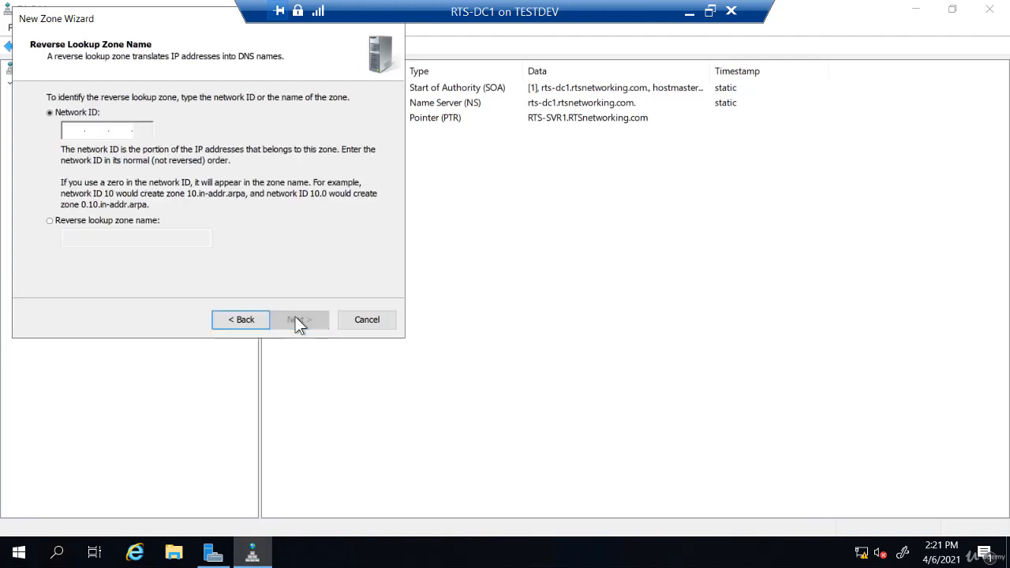
Step: Give the second reverse zone the network ID 192.168.2, keep secure-only dynamic updates, and complete its creation
left_click(83, 131)
type("192 .16")
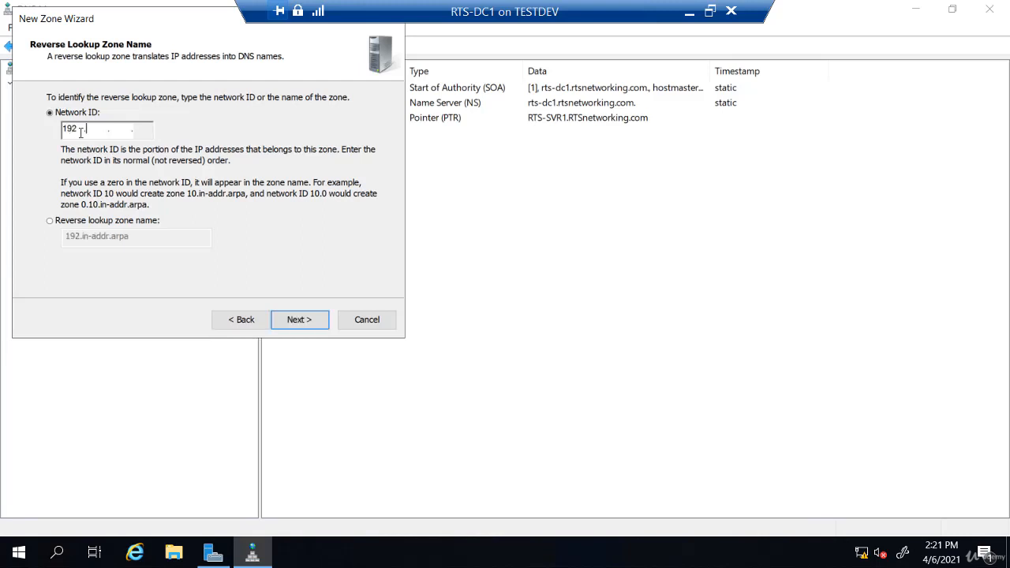
type("8 .2")
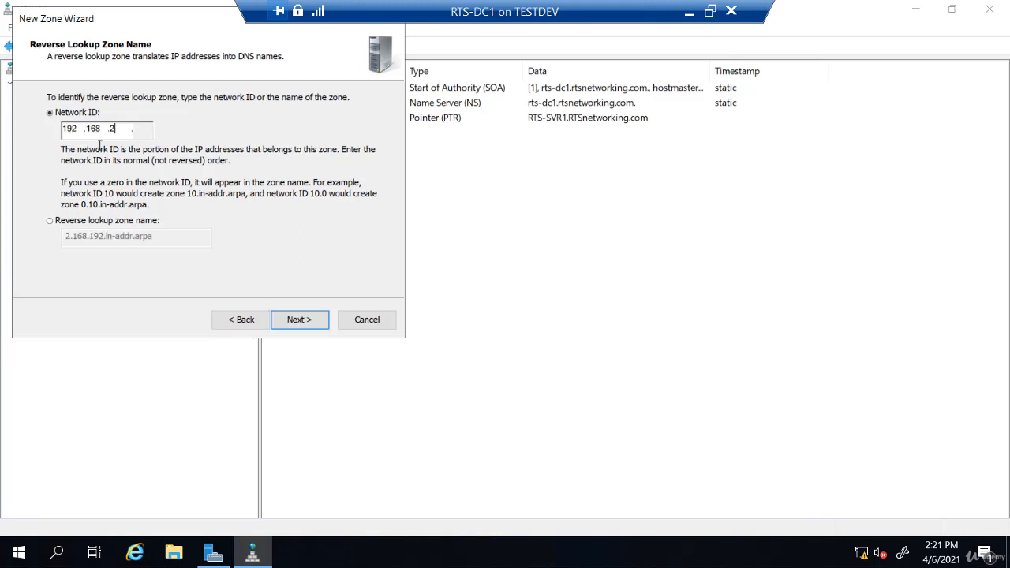
left_click(306, 325)
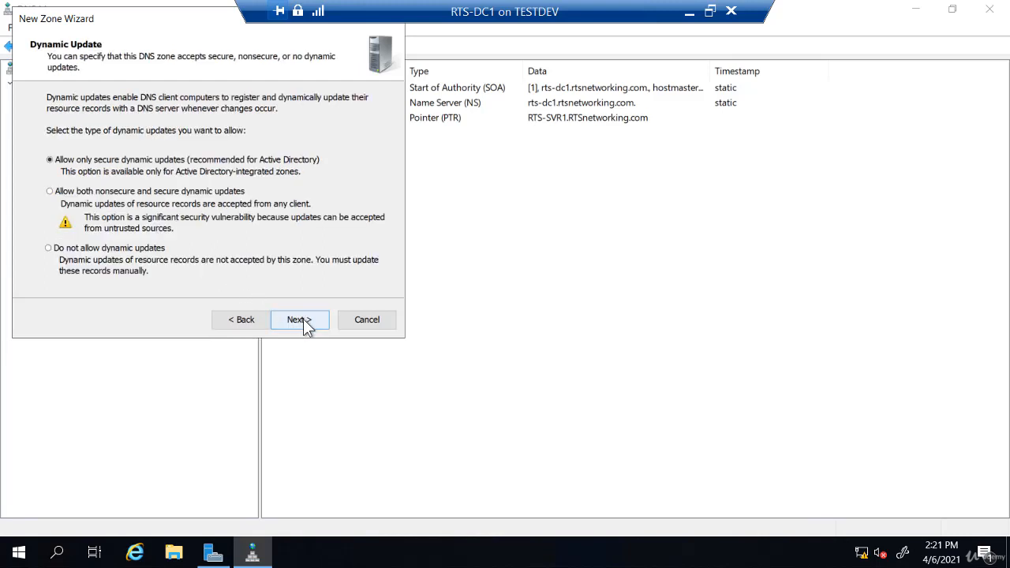
left_click(306, 322)
left_click(306, 322)
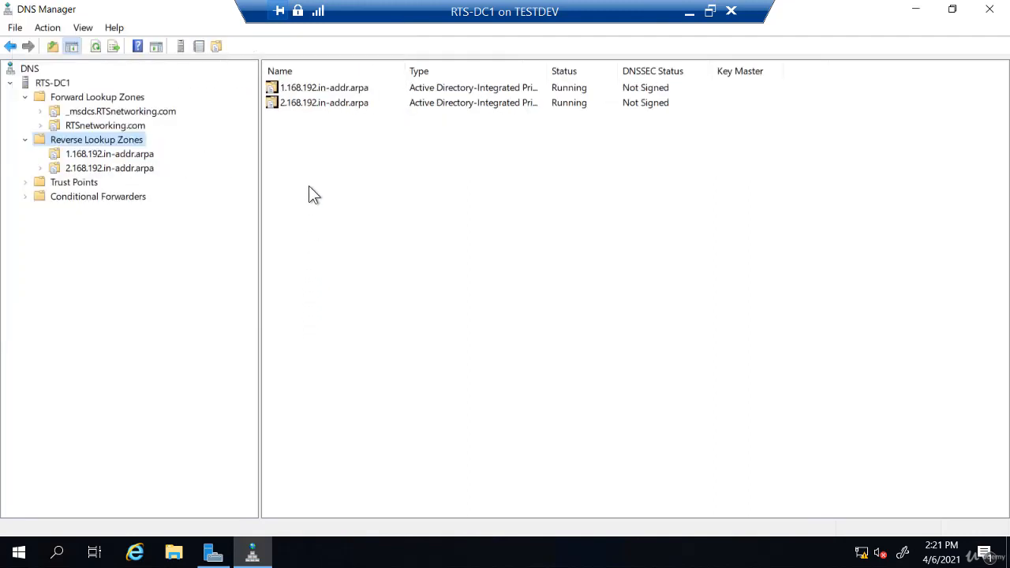